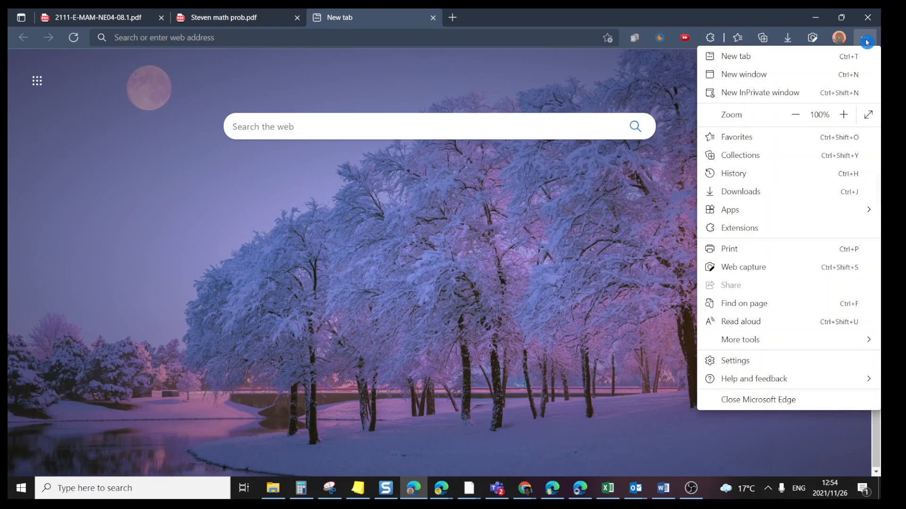
# Turn on the Math Solver toolbar button in the browser's appearance settings and close the settings page.
pyautogui.click(760, 362)
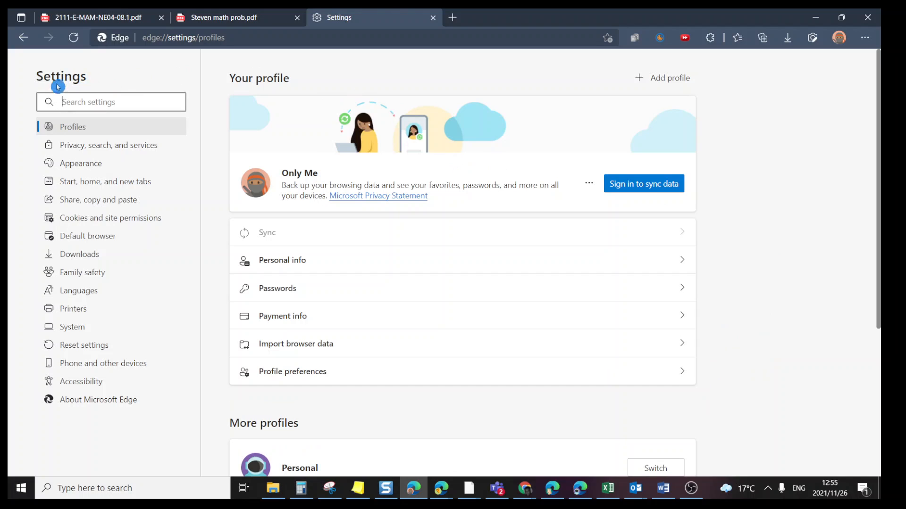
pyautogui.click(79, 164)
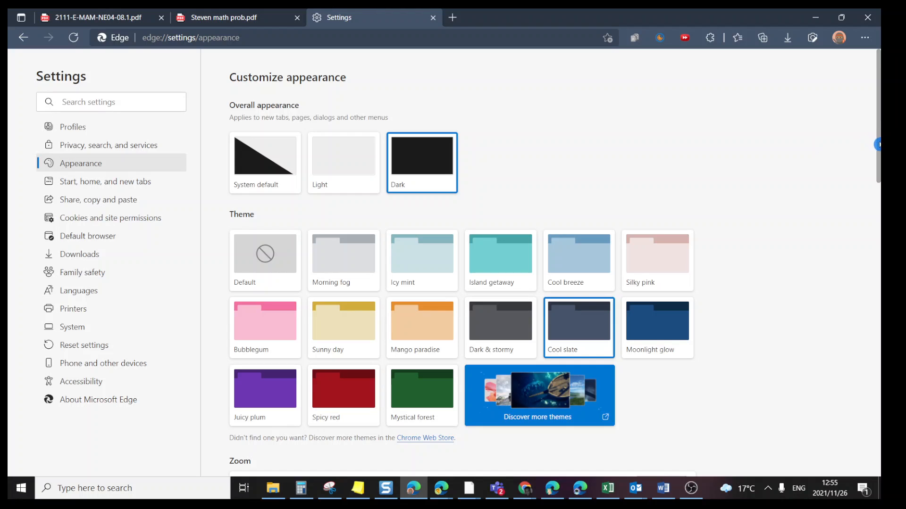
pyautogui.moveTo(879, 142); pyautogui.dragTo(878, 330)
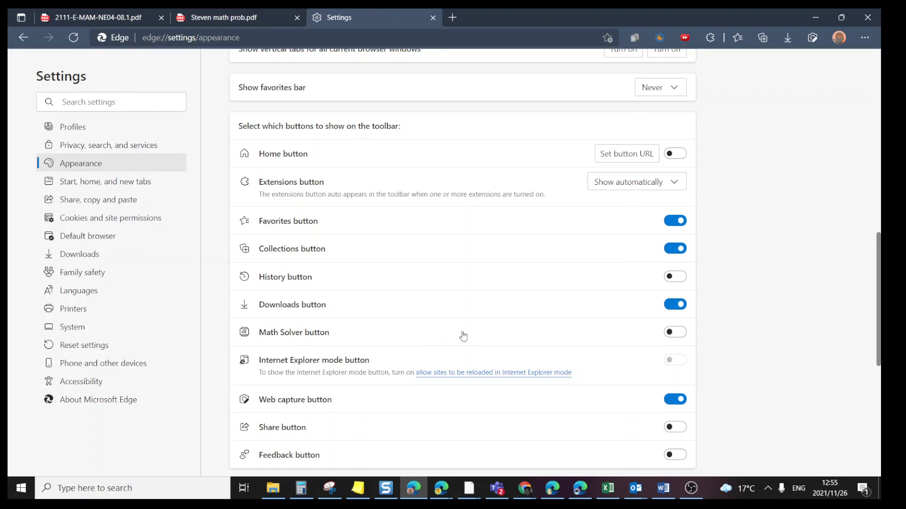
pyautogui.click(680, 334)
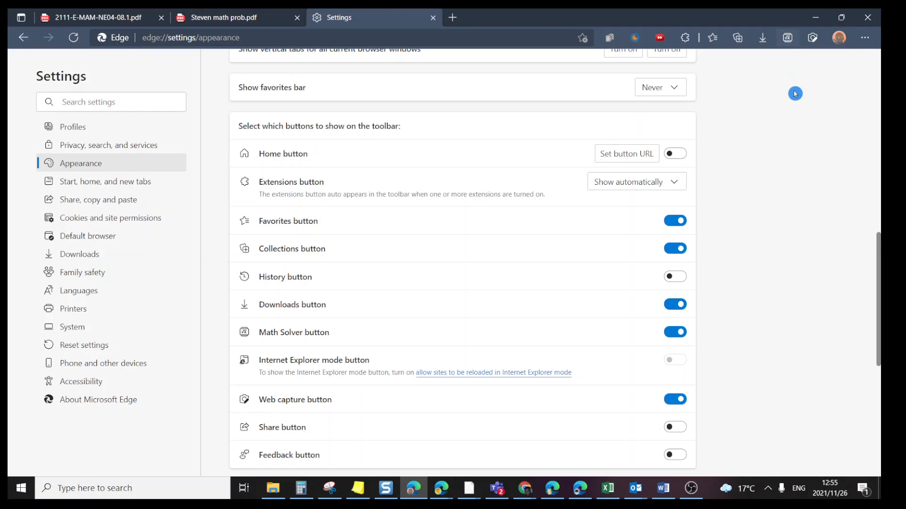
pyautogui.click(432, 19)
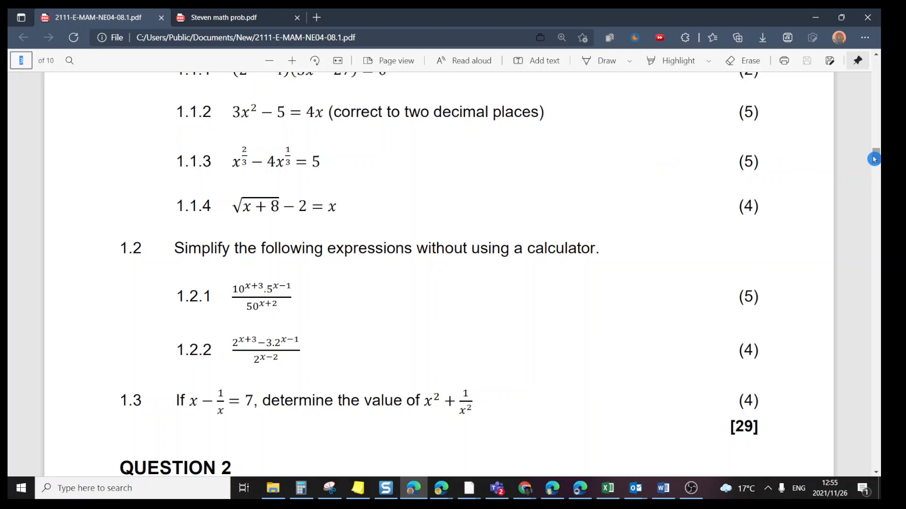
# Solve equation 1.1.3, x^(2/3) − 4x^(1/3) = 5, from the exam PDF with Math Solver and look through the results.
pyautogui.click(792, 39)
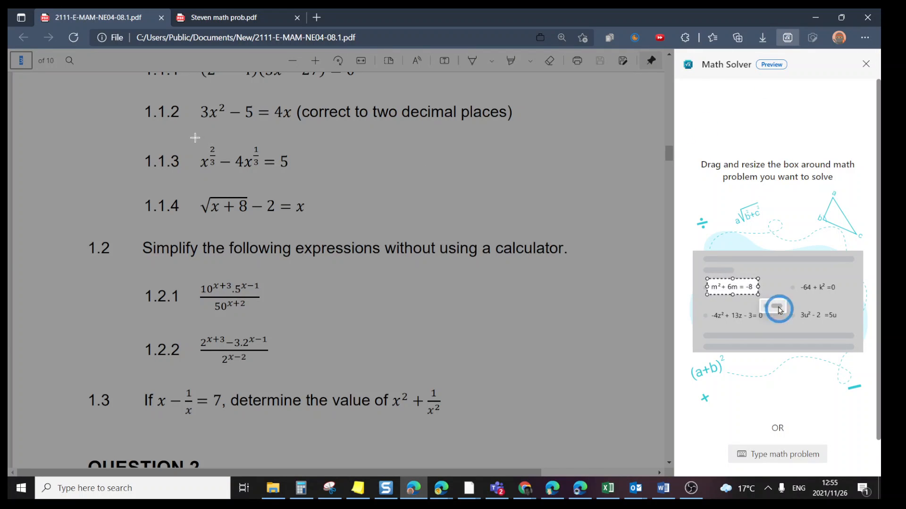
pyautogui.moveTo(194, 138); pyautogui.dragTo(309, 182)
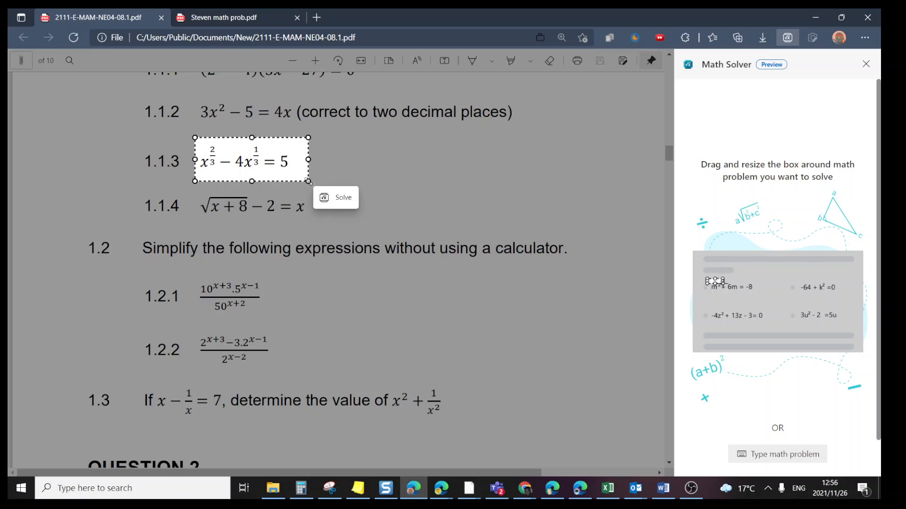
pyautogui.click(344, 198)
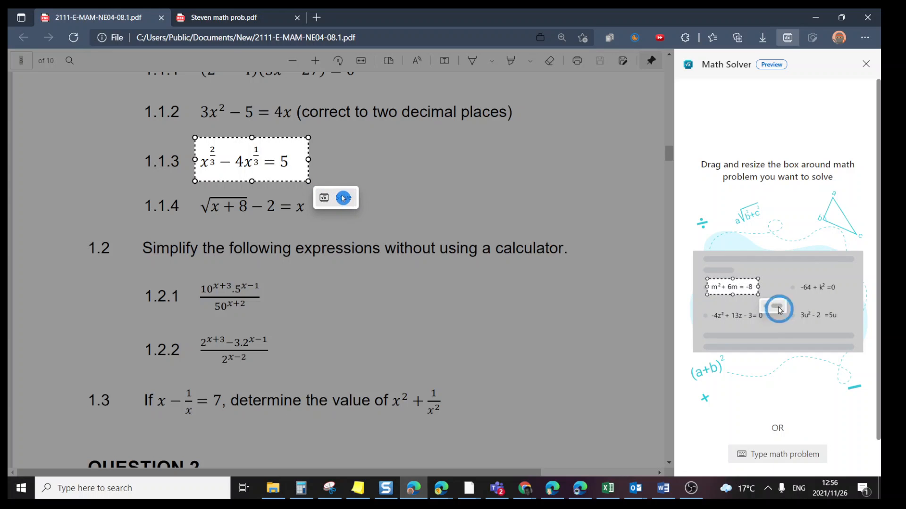
pyautogui.click(340, 199)
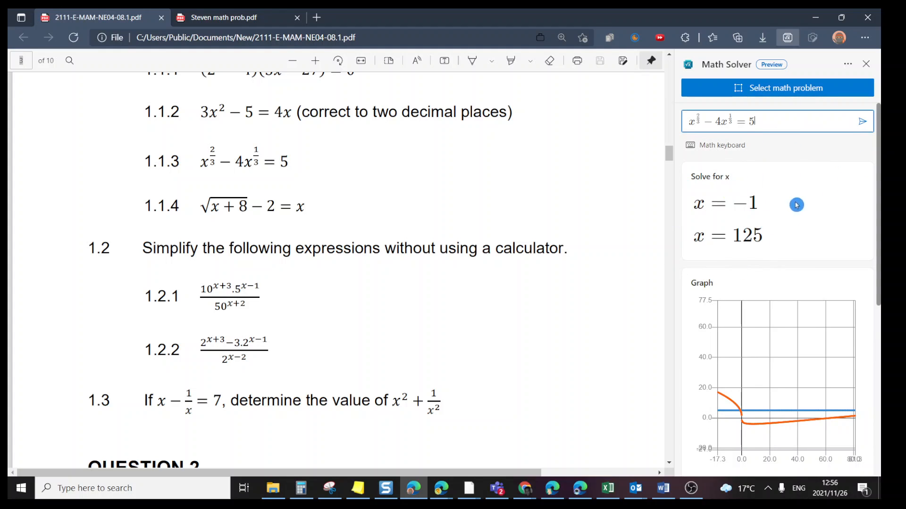
pyautogui.moveTo(878, 166); pyautogui.dragTo(879, 328)
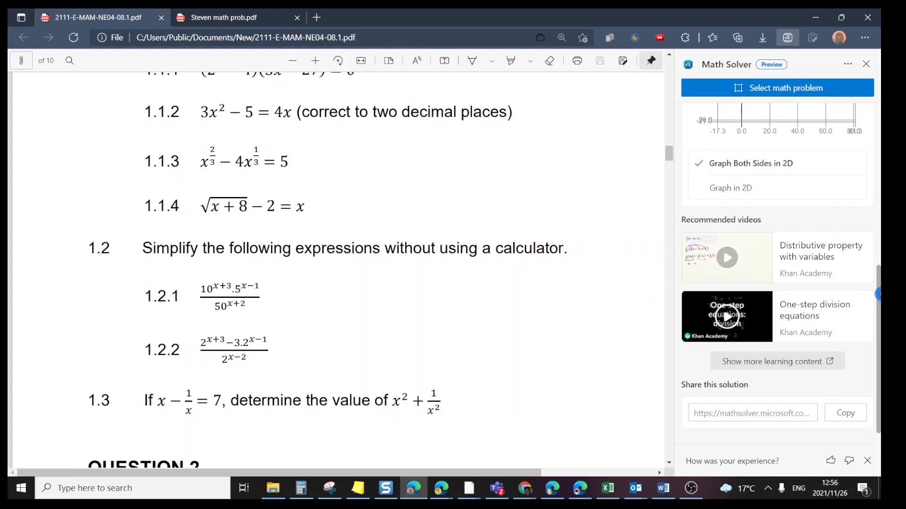
pyautogui.moveTo(878, 293); pyautogui.dragTo(873, 103)
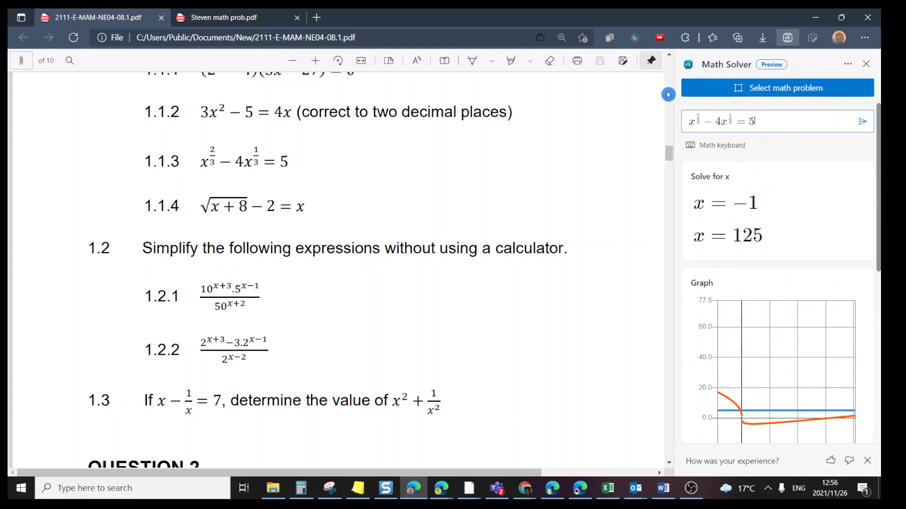
# Capture expression 1.2.1, the fraction with denominator 50^(x+2), as a new math problem and solve it.
pyautogui.click(779, 89)
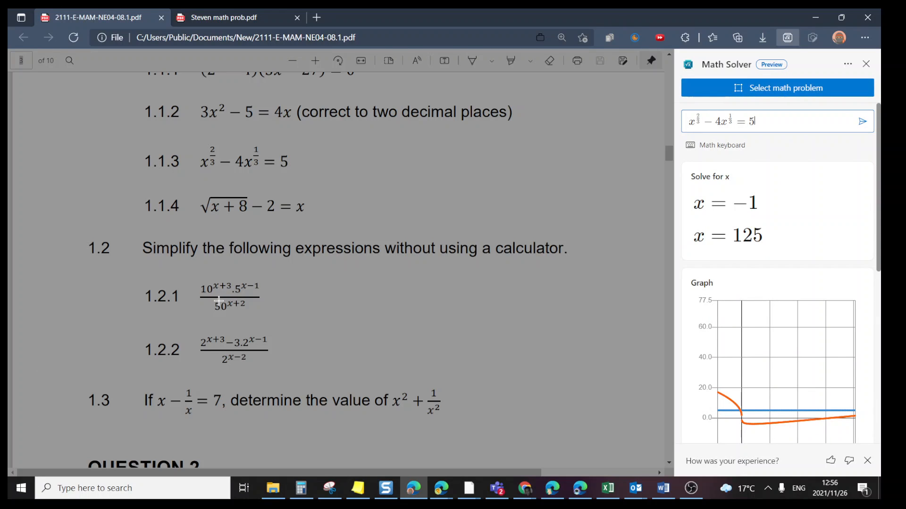
pyautogui.moveTo(191, 272); pyautogui.dragTo(278, 319)
pyautogui.click(308, 337)
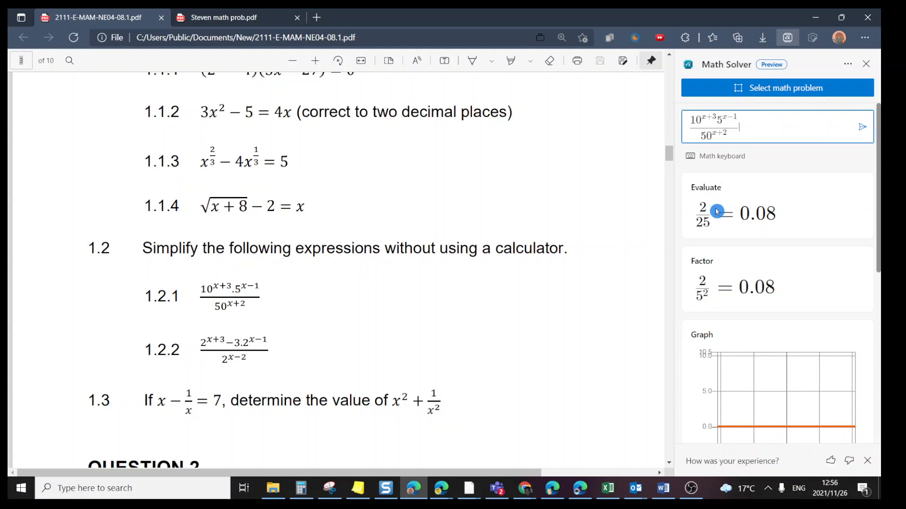
pyautogui.moveTo(876, 184)
pyautogui.mouseDown()
pyautogui.moveTo(877, 300)
pyautogui.moveTo(878, 187)
pyautogui.mouseUp()
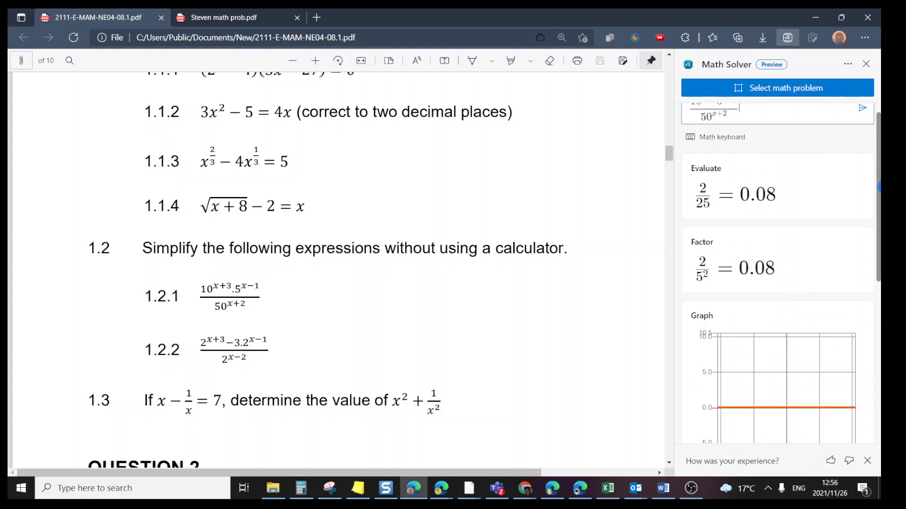
# Switch to the PDF with handwritten notes and solve the integral of (4x^5 + x^4 − 3x^2)/x^2 dx from problem 5.
pyautogui.click(243, 17)
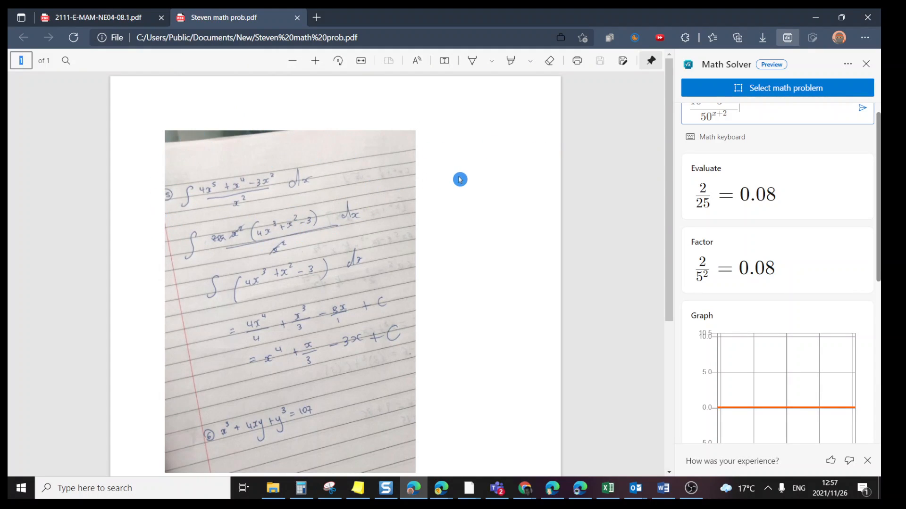
pyautogui.click(767, 90)
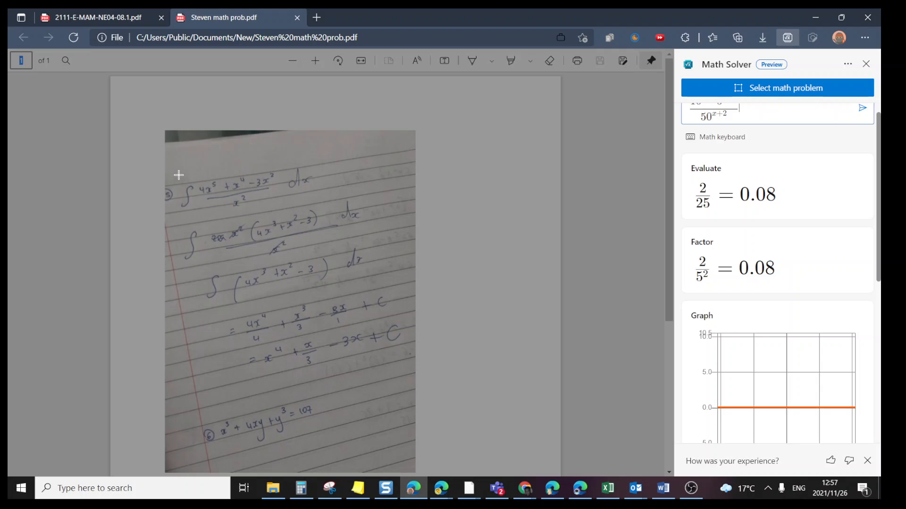
pyautogui.moveTo(179, 175); pyautogui.dragTo(335, 211)
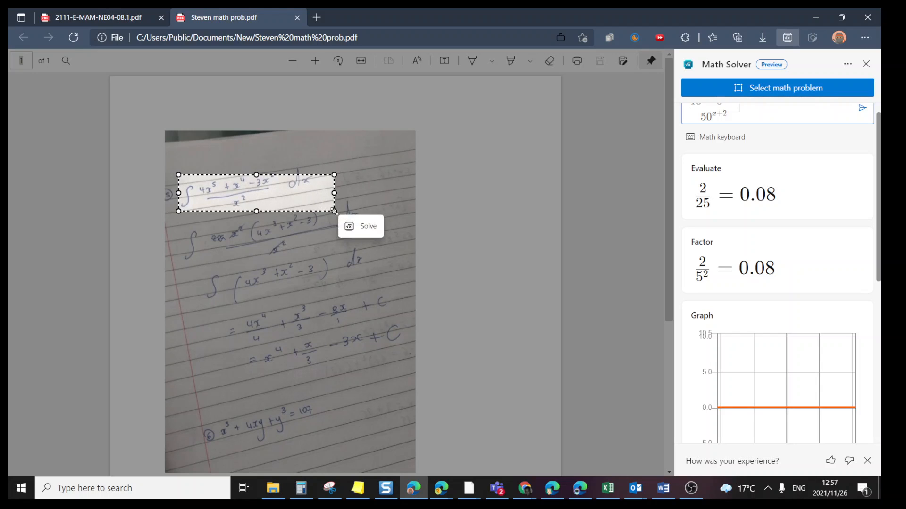
pyautogui.click(368, 221)
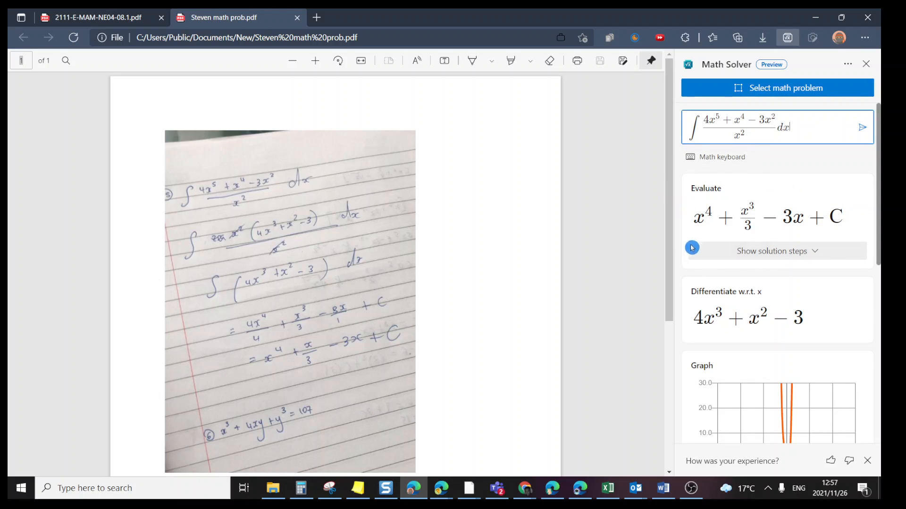
# Expand the solution steps of the evaluated integral, review them, and collapse them again.
pyautogui.click(769, 253)
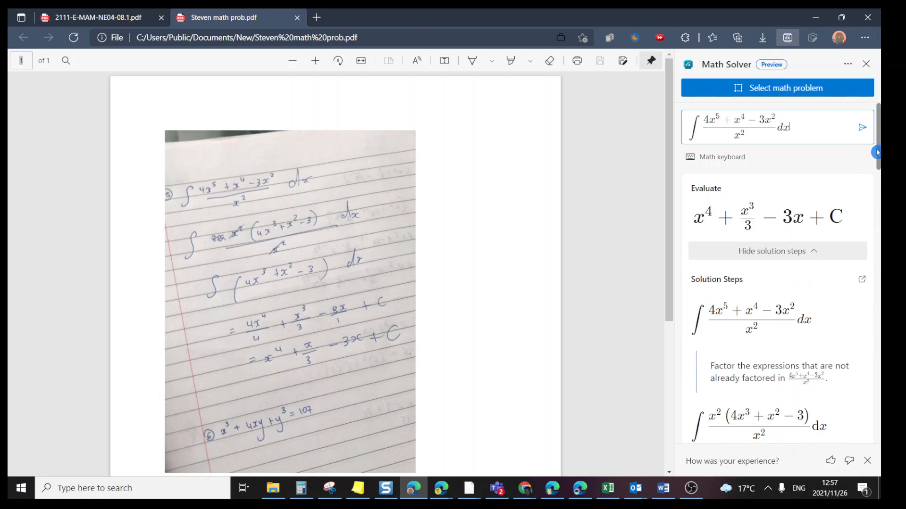
pyautogui.moveTo(879, 153)
pyautogui.mouseDown()
pyautogui.moveTo(878, 333)
pyautogui.moveTo(878, 162)
pyautogui.mouseUp()
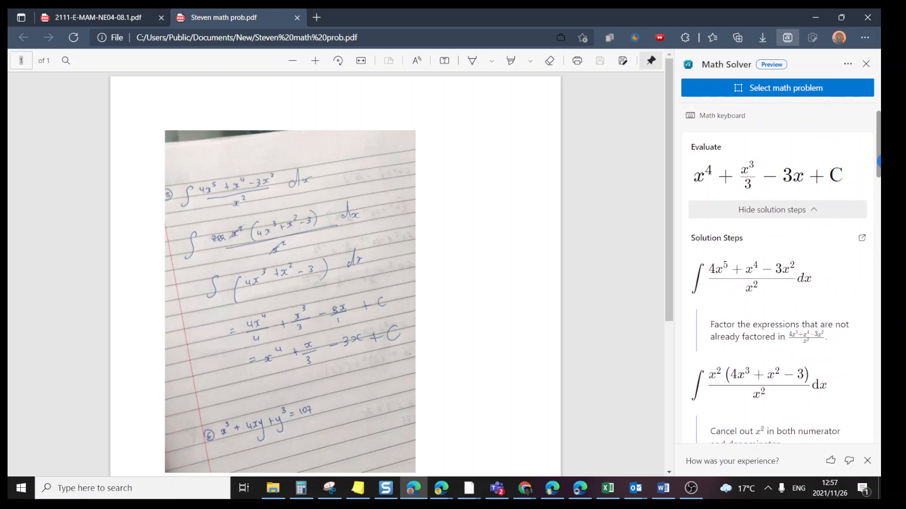
pyautogui.click(804, 222)
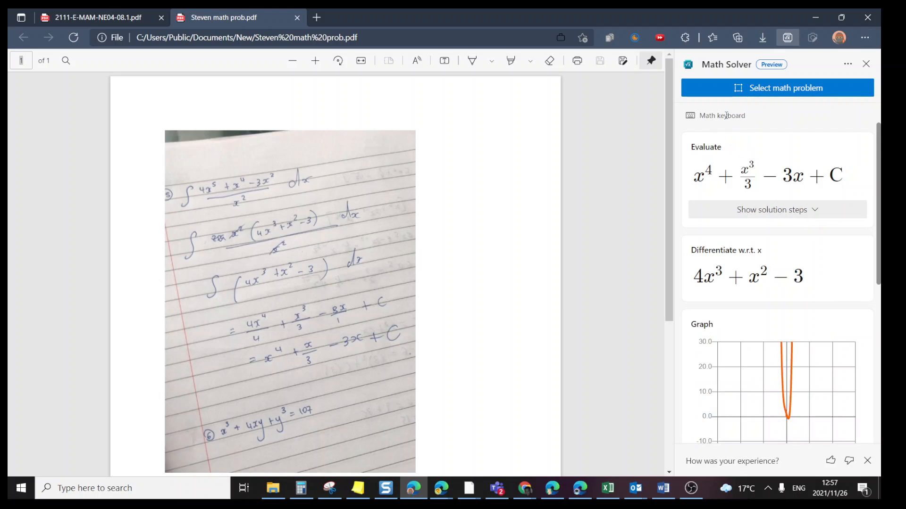
# Show the math keyboard and clear the integral from the problem field.
pyautogui.click(711, 120)
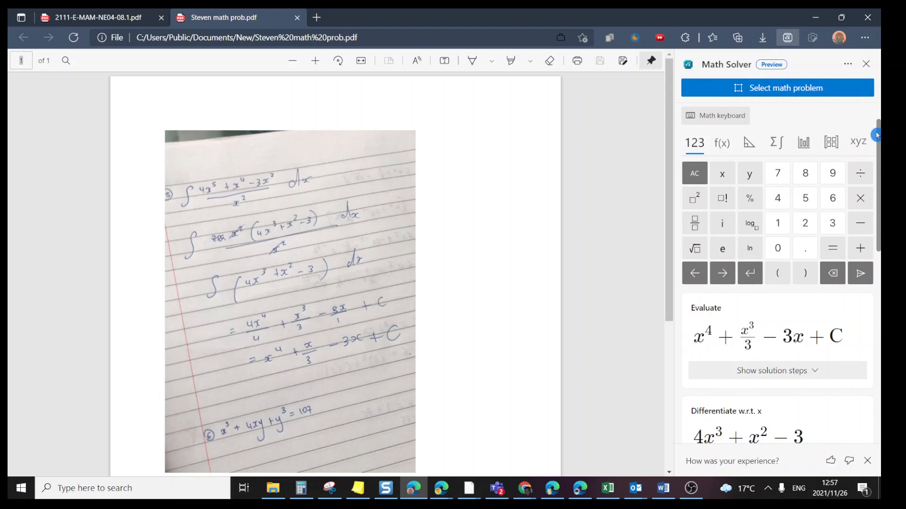
pyautogui.moveTo(876, 136); pyautogui.dragTo(874, 103)
pyautogui.click(819, 126)
pyautogui.moveTo(819, 125); pyautogui.dragTo(659, 116)
pyautogui.press('BackSpace')
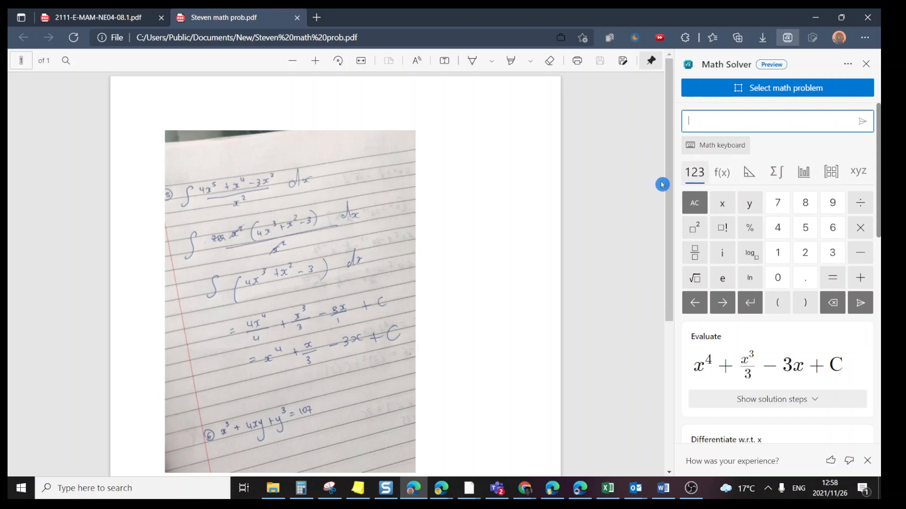
# Enter the expression 2 × 9 + √(5 × 6 + 9) − 2 with the math keyboard and solve it.
pyautogui.click(808, 255)
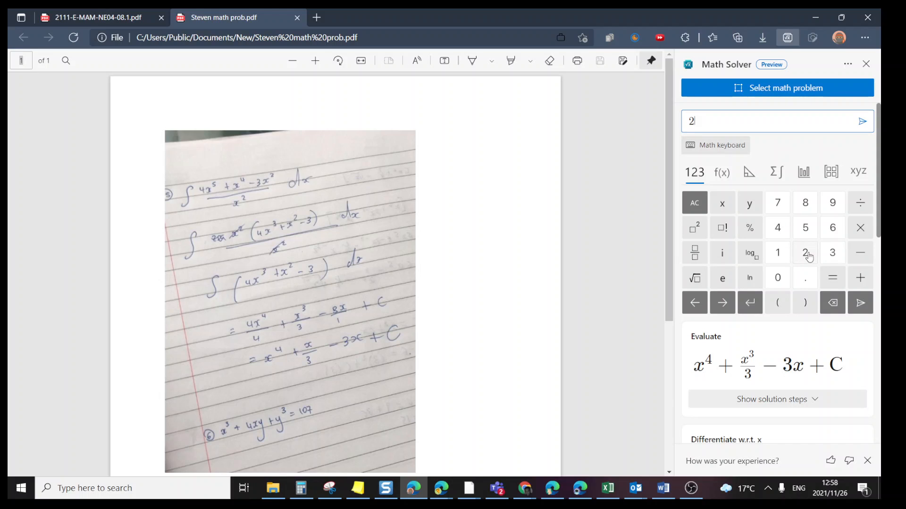
pyautogui.click(858, 229)
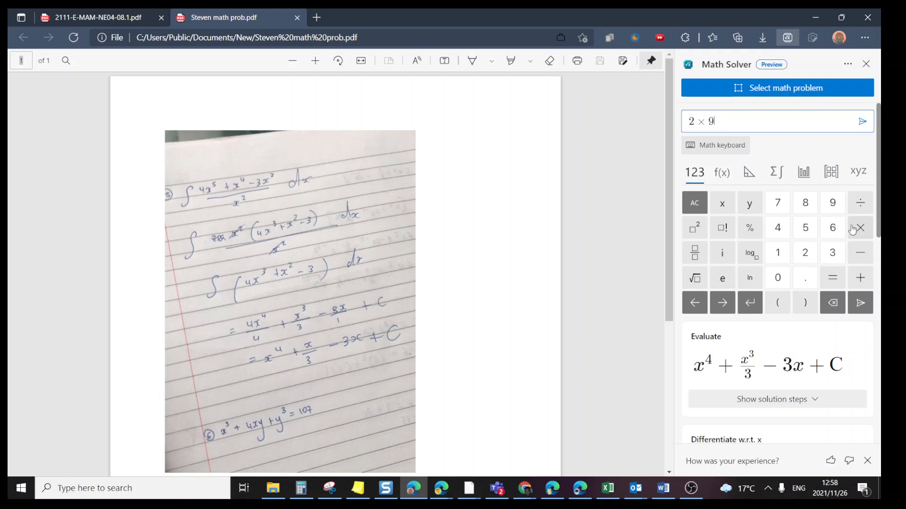
pyautogui.click(695, 279)
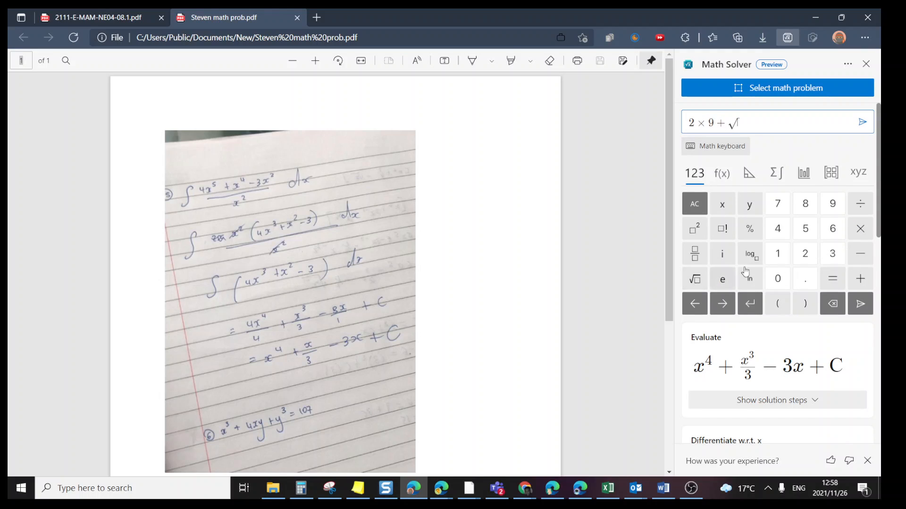
pyautogui.click(811, 231)
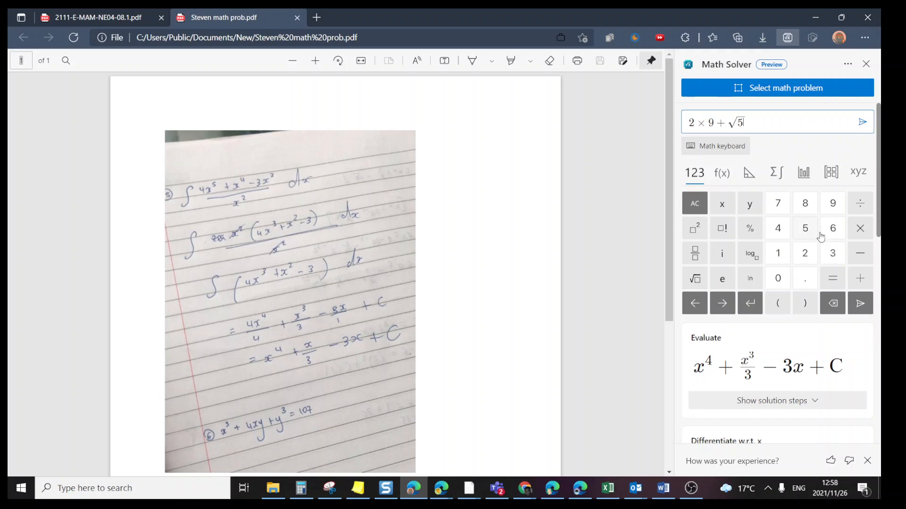
pyautogui.click(861, 229)
pyautogui.click(861, 278)
pyautogui.click(833, 204)
pyautogui.click(865, 257)
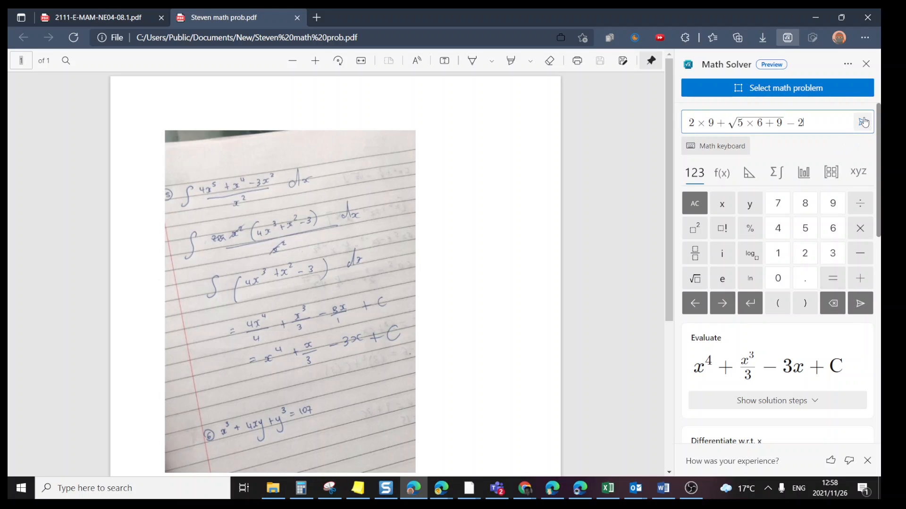
pyautogui.click(863, 122)
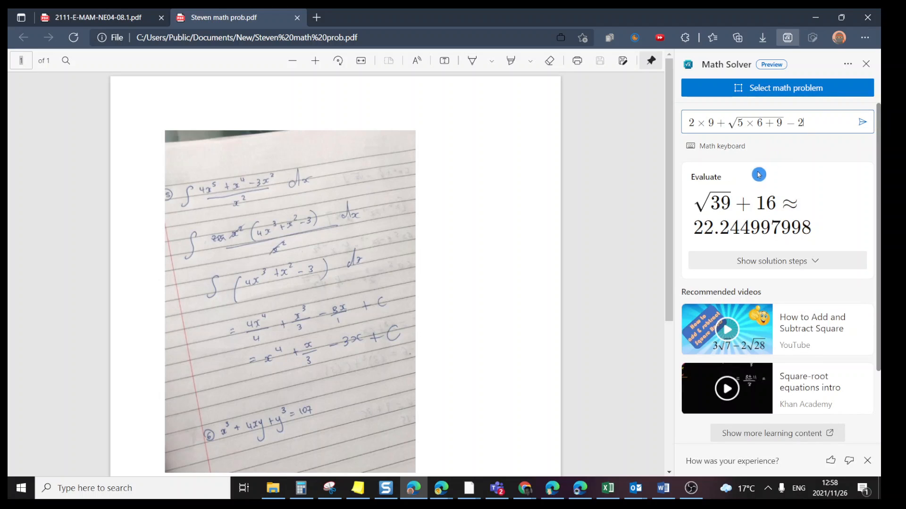
# Expand the square-root expression's solution steps and examine them along with the recommended learning videos.
pyautogui.click(799, 265)
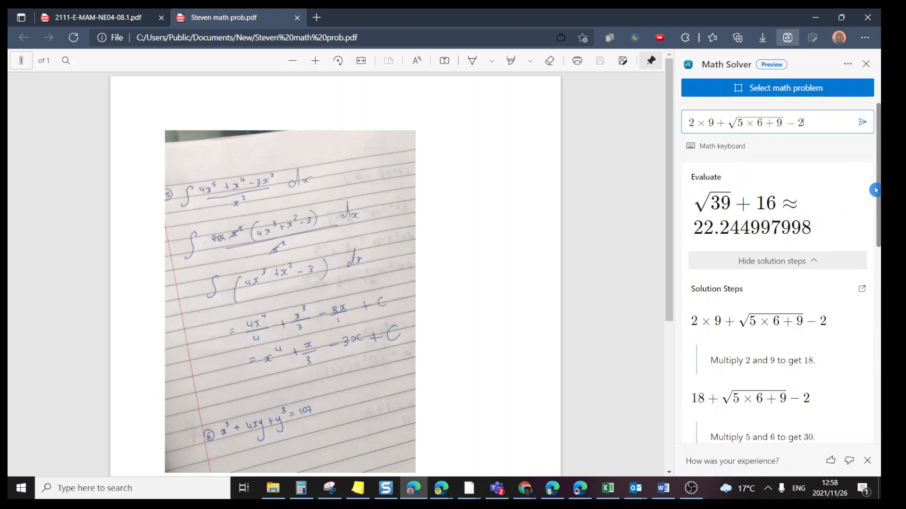
pyautogui.moveTo(878, 190); pyautogui.dragTo(878, 299)
pyautogui.scroll(-3, 835, 329)
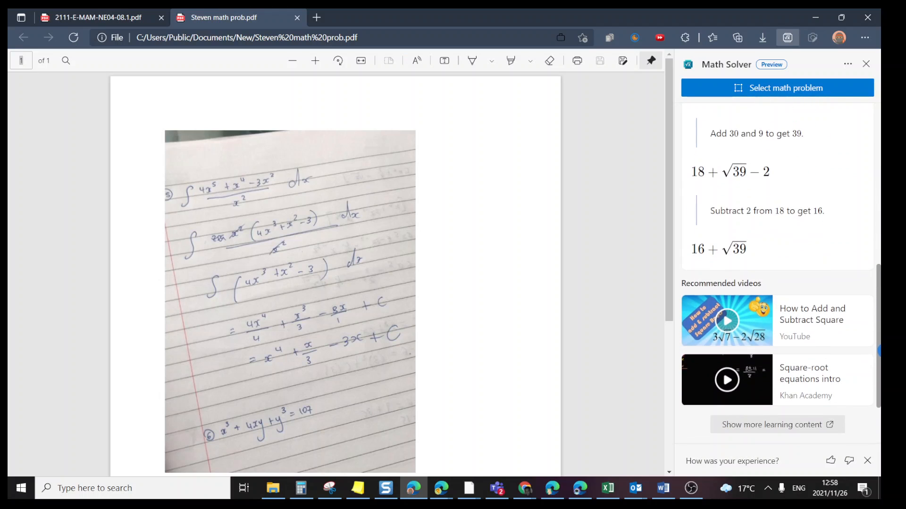
pyautogui.moveTo(878, 303); pyautogui.dragTo(877, 307)
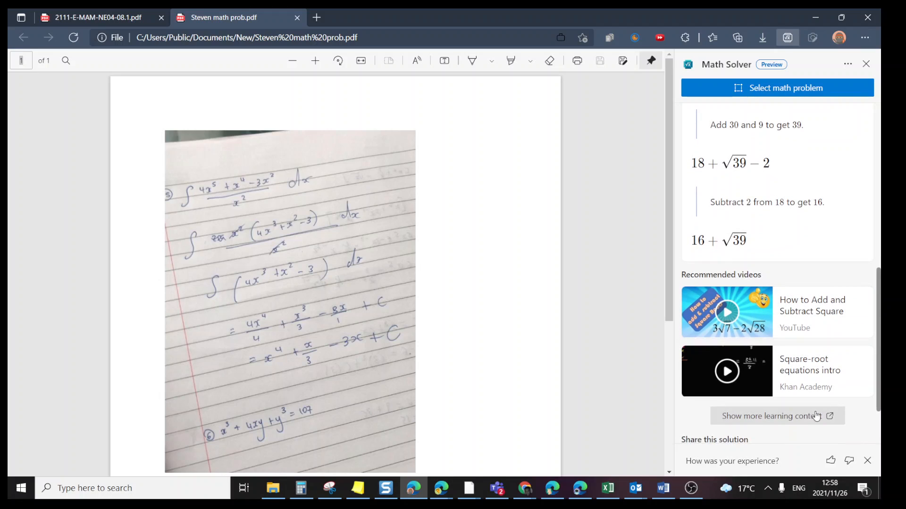
pyautogui.moveTo(876, 352); pyautogui.dragTo(876, 126)
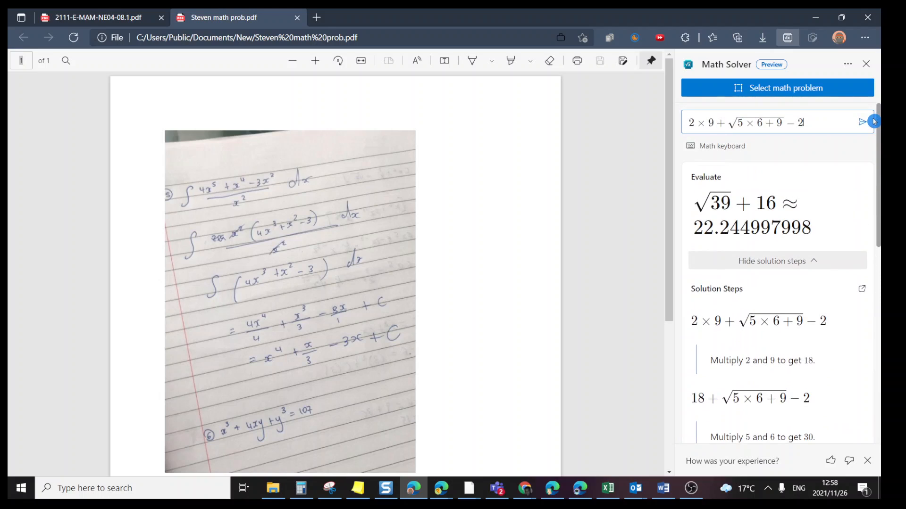